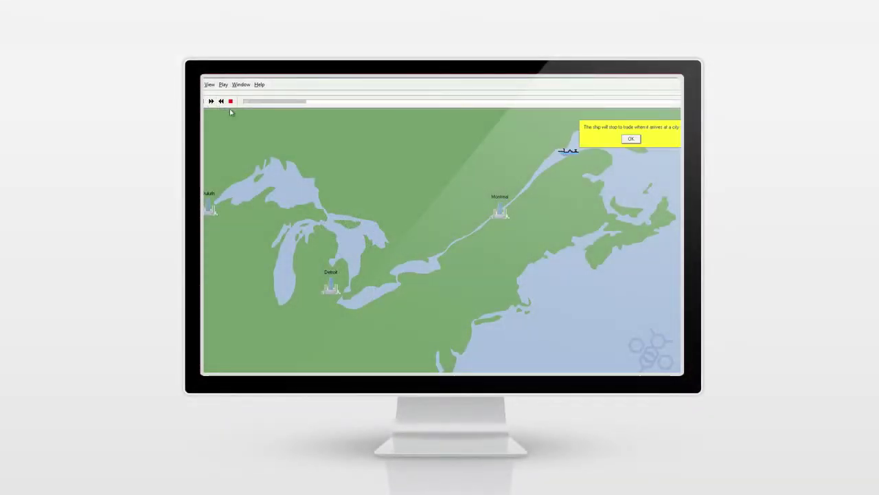
Dismiss the trade notice in the running ship simulation.
left_click(631, 139)
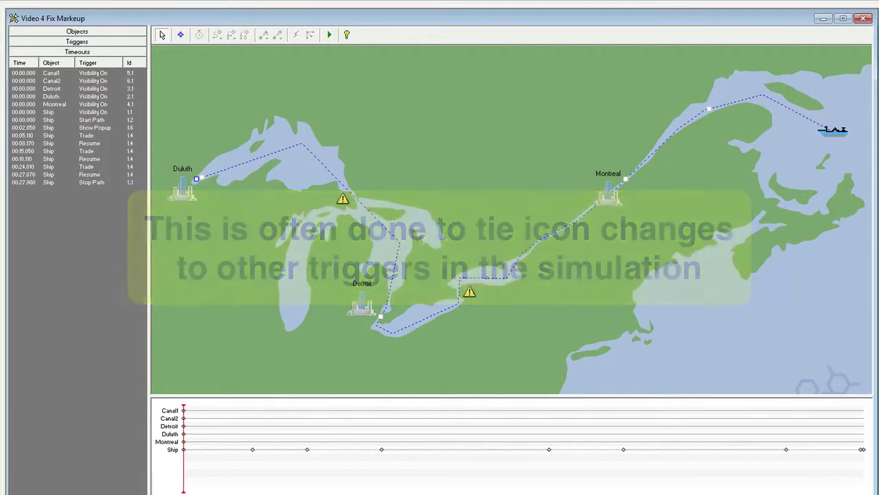
Add an icon trigger to the ship that shows the Dollar v2 currency image for a limited number of seconds.
left_click(833, 131)
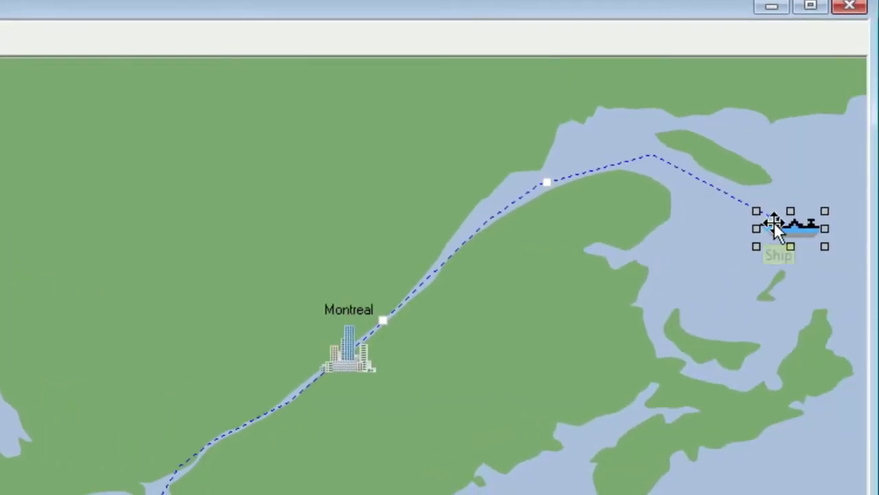
right_click(774, 221)
left_click(819, 238)
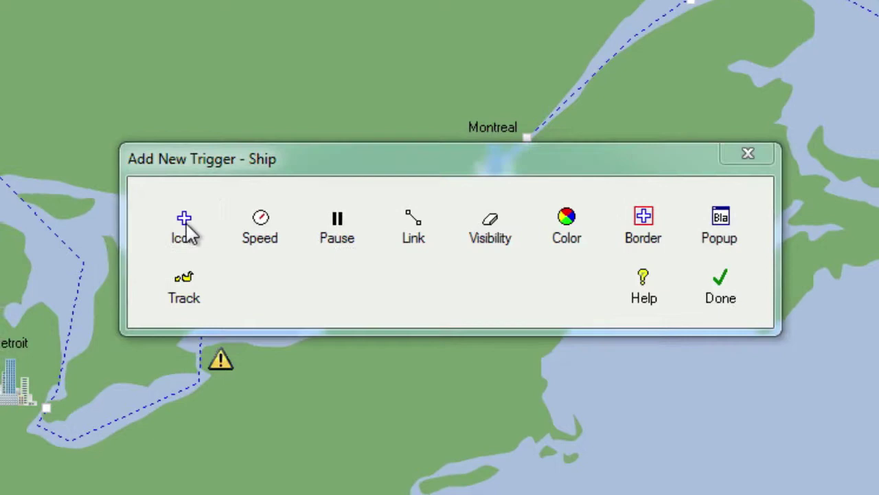
left_click(184, 225)
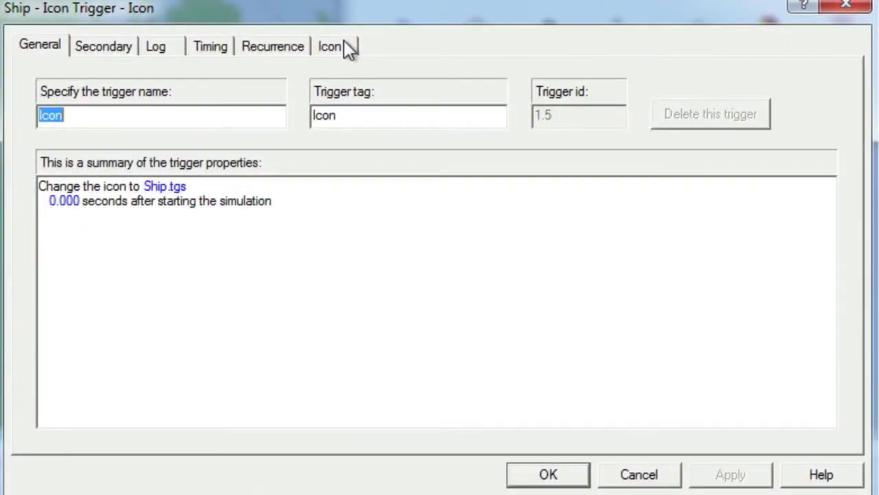
left_click(333, 46)
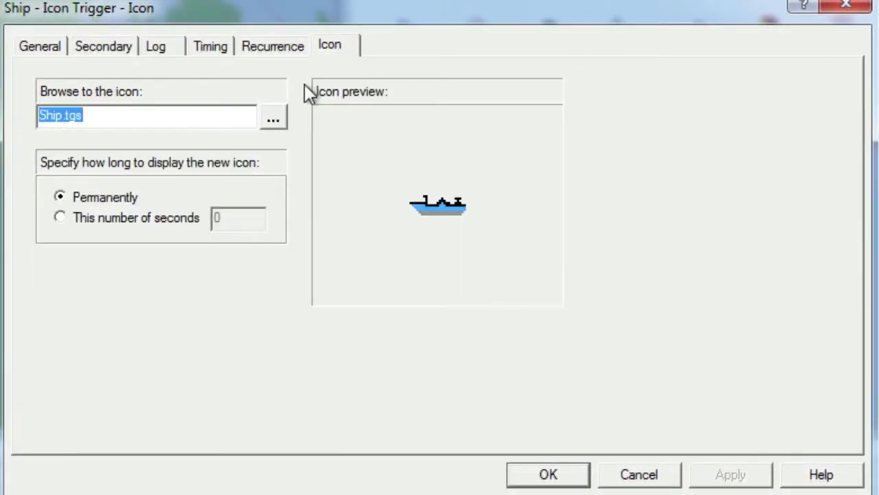
left_click(275, 116)
left_click(118, 45)
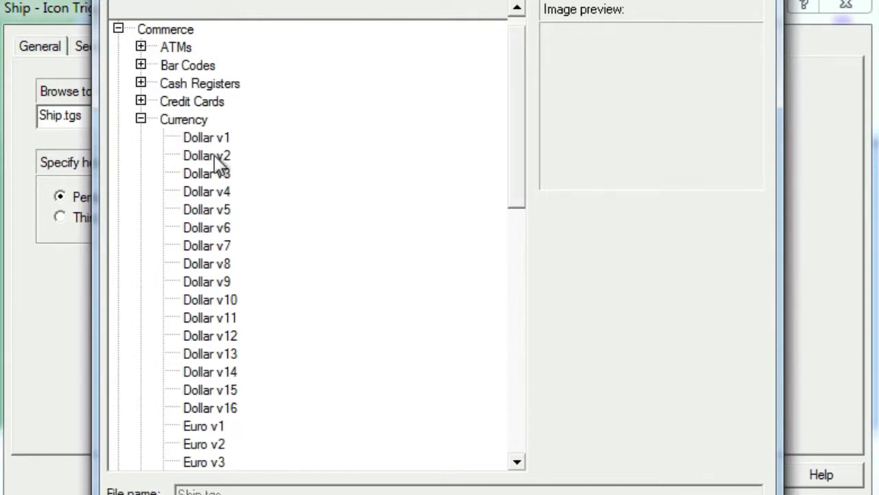
left_click(206, 156)
left_click(515, 443)
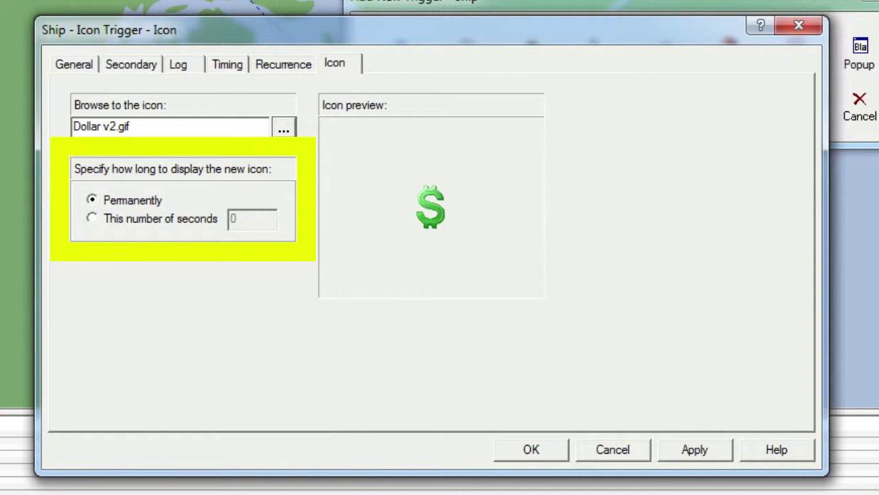
left_click(94, 217)
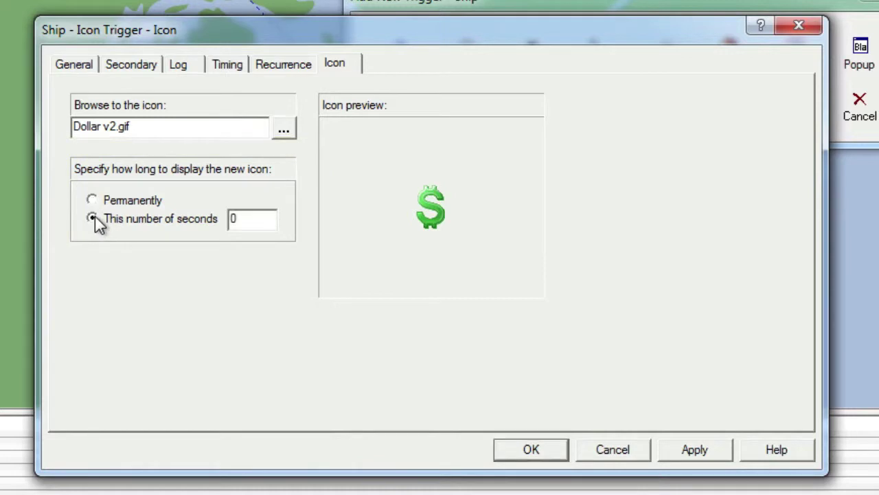
left_click_drag(245, 217, 226, 219)
Set the ship's icon trigger to fire after the ship's Trade trigger and finish adding triggers.
left_click(235, 71)
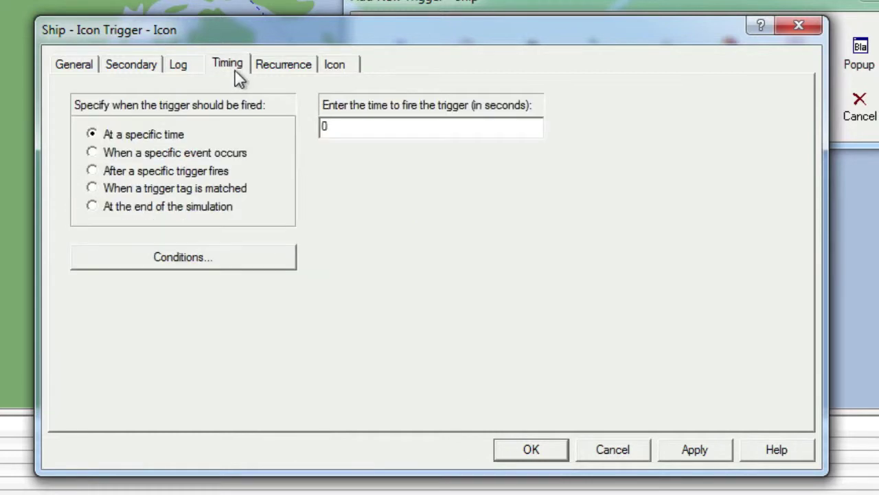
left_click(198, 173)
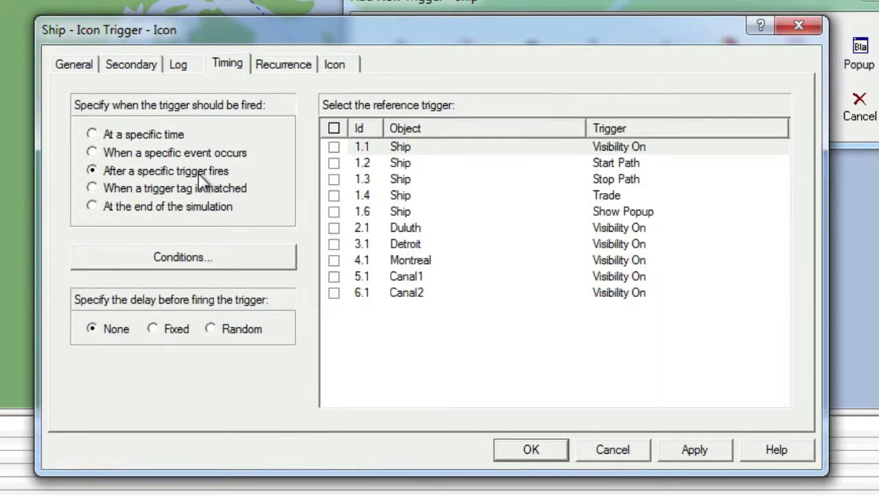
left_click(334, 196)
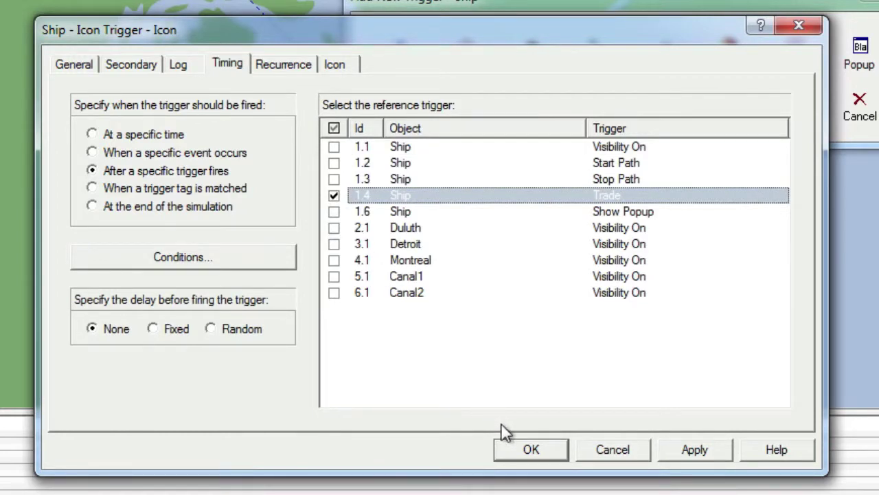
left_click(526, 448)
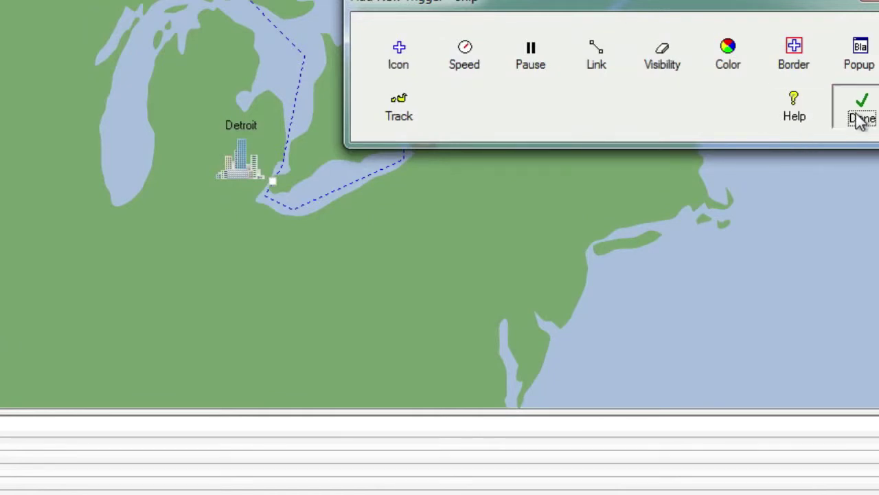
left_click(860, 110)
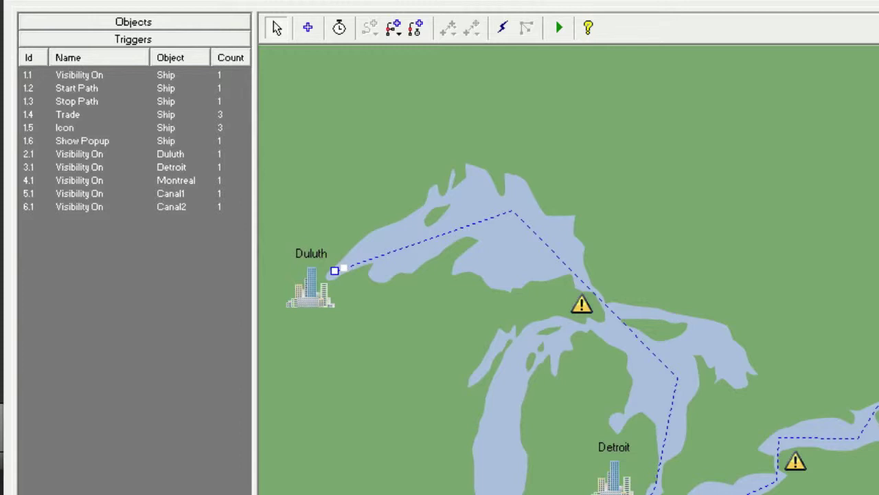
Delete the Visibility On trigger of Canal2.
double_click(88, 208)
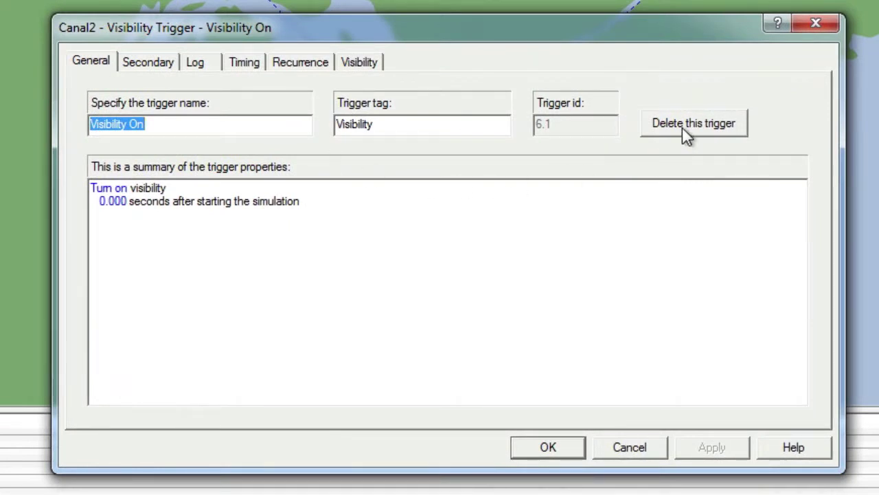
left_click(693, 123)
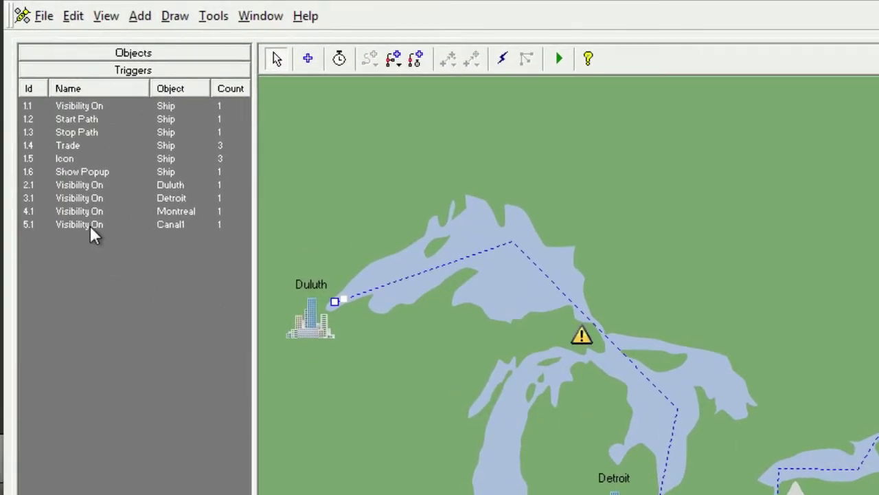
Make Canal1's Visibility On trigger recur at fixed intervals of 2 seconds until the end of the simulation.
double_click(90, 226)
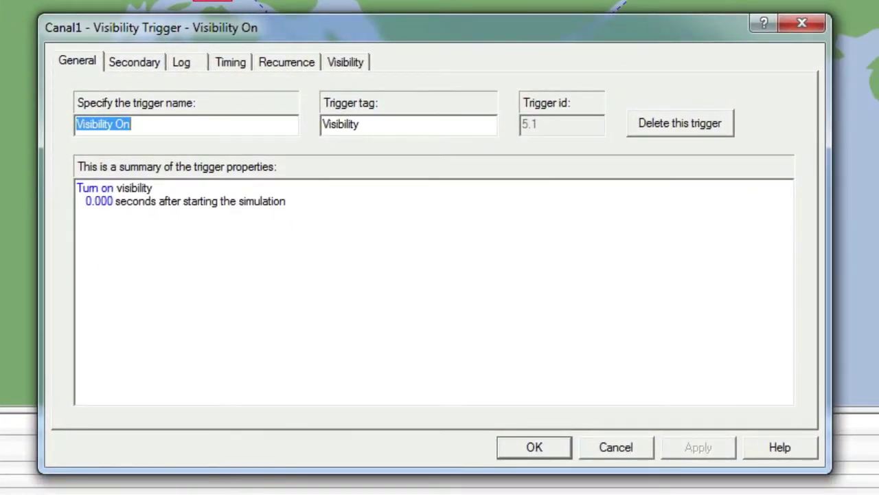
left_click(294, 65)
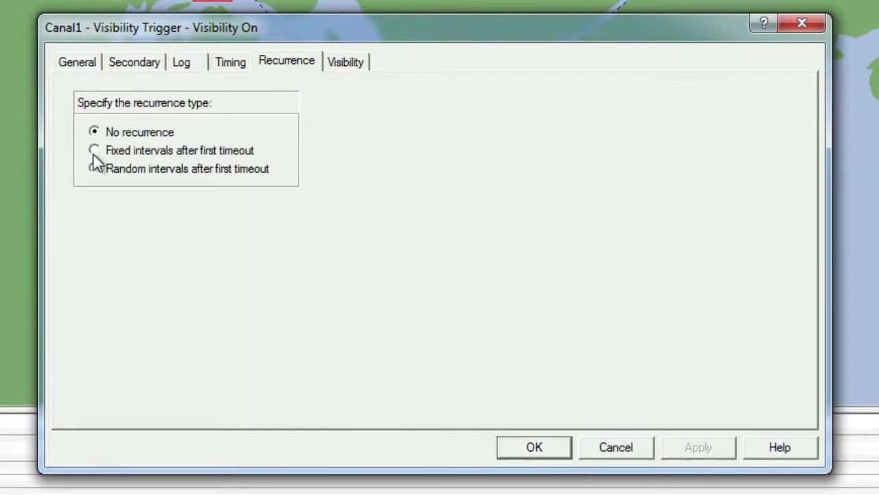
left_click(94, 153)
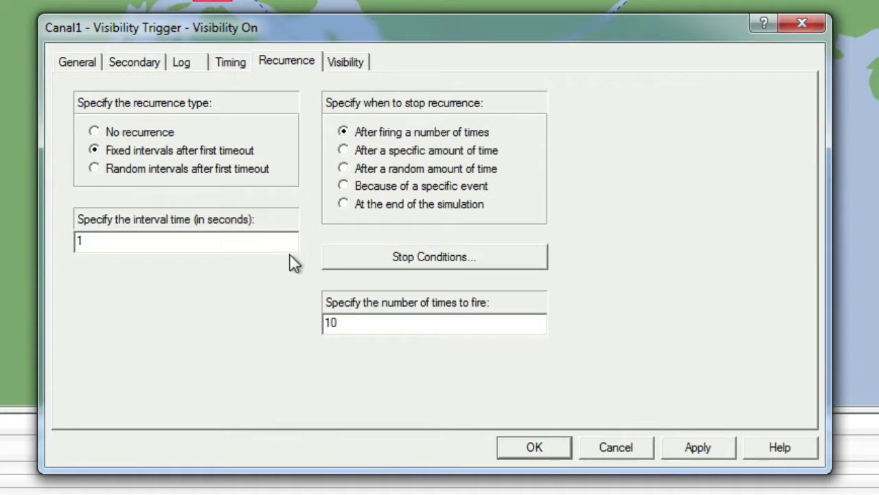
left_click_drag(92, 249, 28, 261)
type("2")
left_click(437, 206)
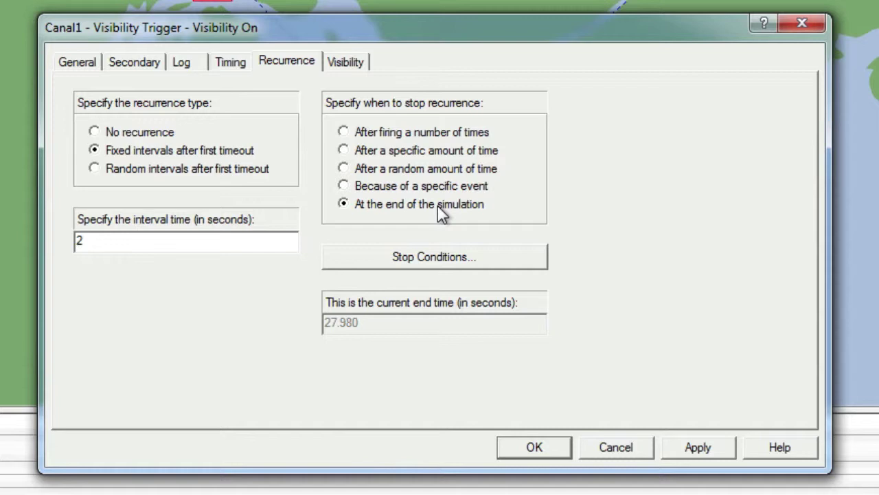
Include Canal2 as a secondary object of Canal1's Visibility On trigger and save the trigger.
left_click(143, 61)
left_click(89, 146)
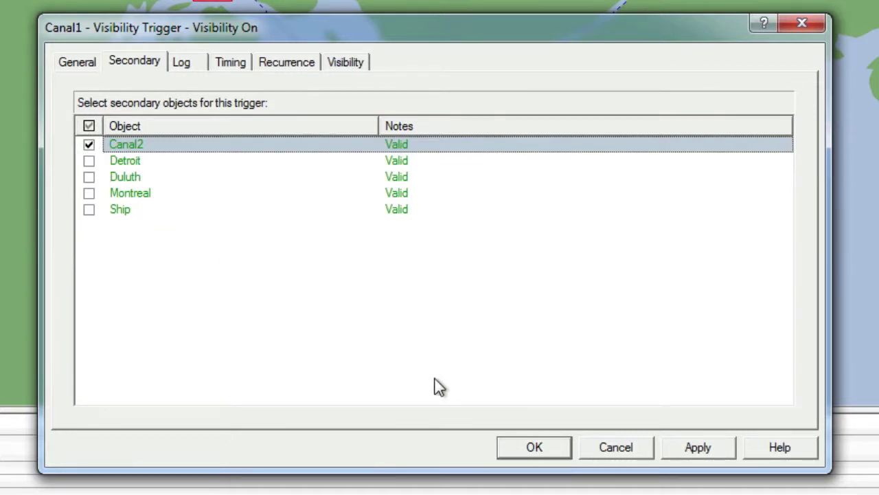
left_click(557, 447)
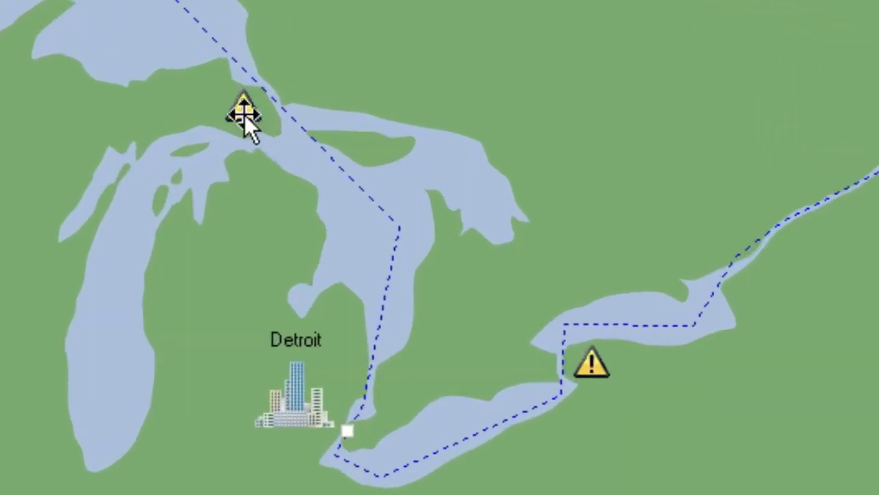
Add a second visibility trigger to Canal1 that hides the object and all its dependents.
right_click(246, 115)
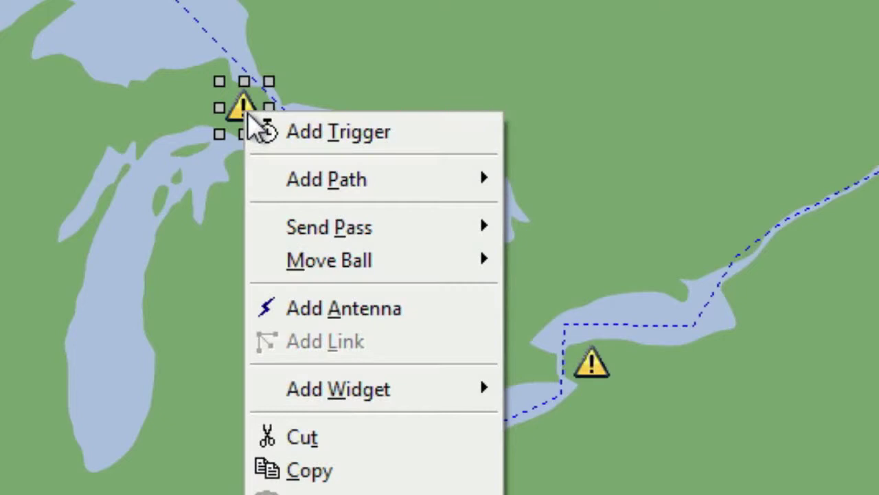
left_click(283, 136)
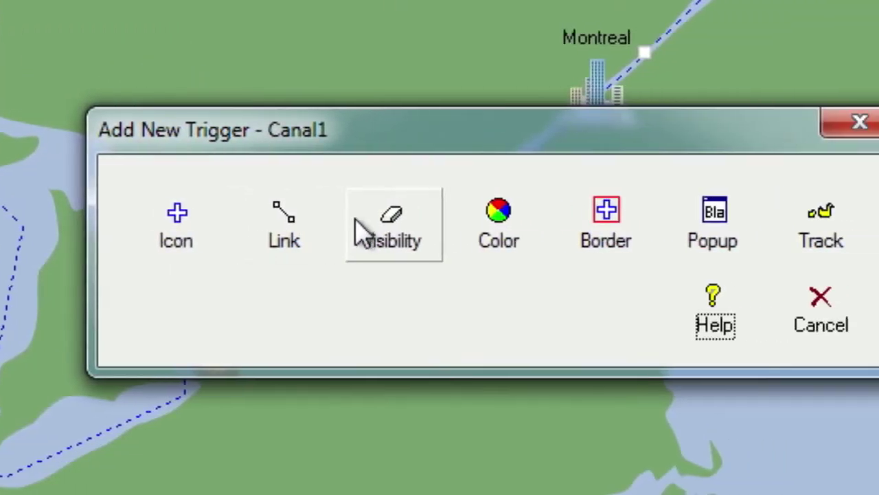
left_click(541, 218)
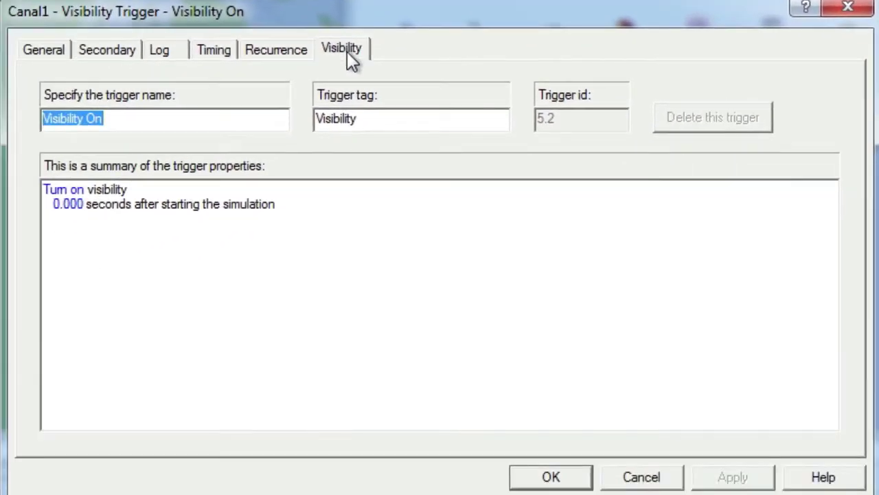
left_click(175, 159)
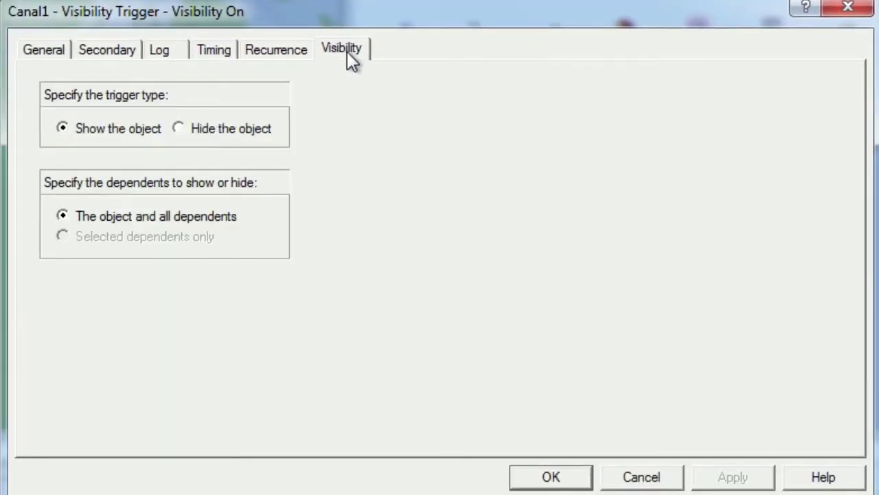
left_click(179, 128)
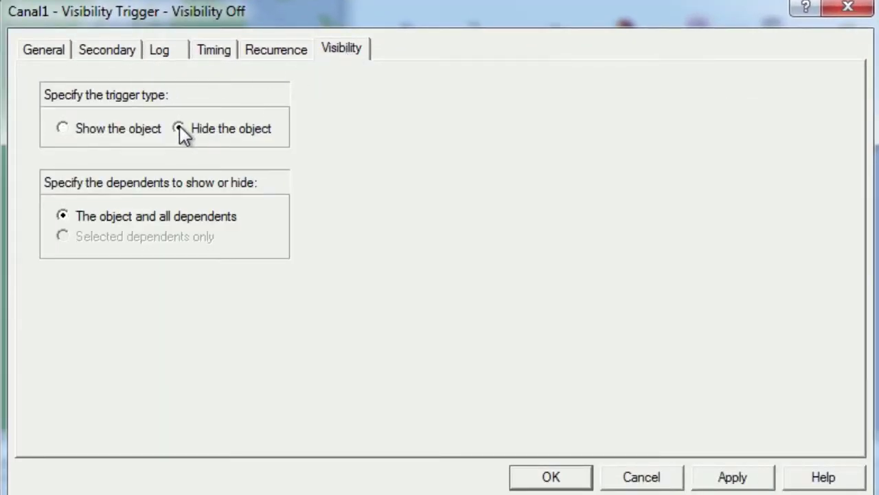
Make Canal1's hide trigger first fire at 1 second and recur every 2 seconds until the end of the simulation.
left_click(277, 47)
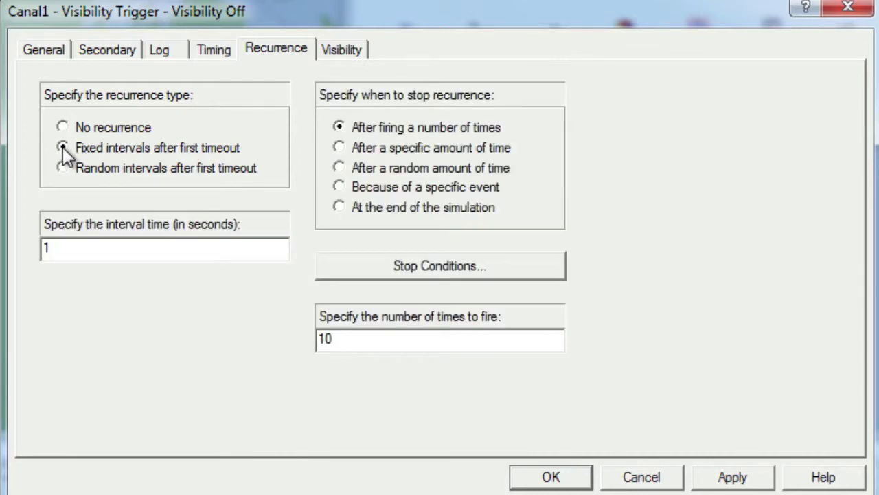
double_click(61, 244)
type("2")
left_click(399, 213)
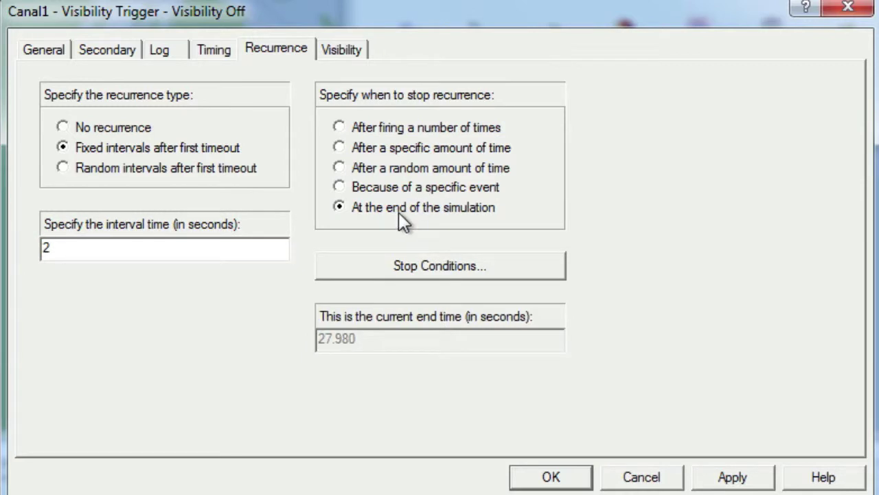
left_click(213, 50)
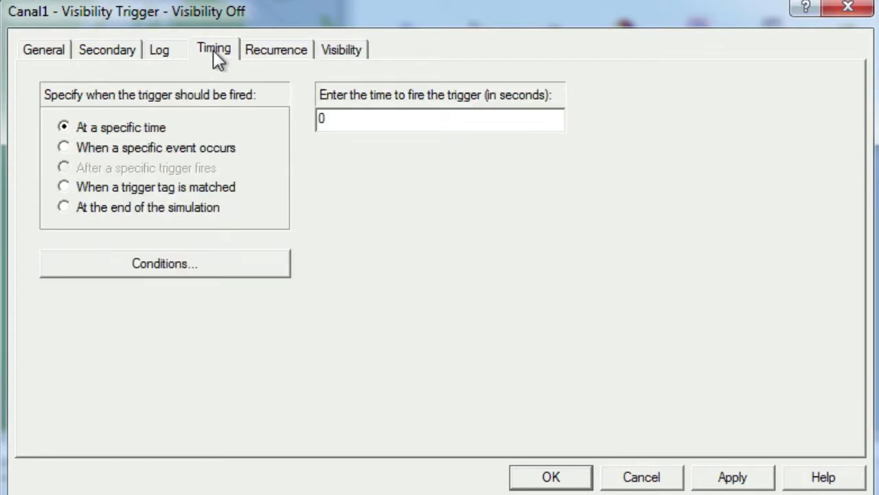
left_click_drag(339, 118, 300, 124)
type("1")
Include Canal2 as a secondary object of the Visibility Off trigger and finish adding triggers to Canal1.
left_click(118, 51)
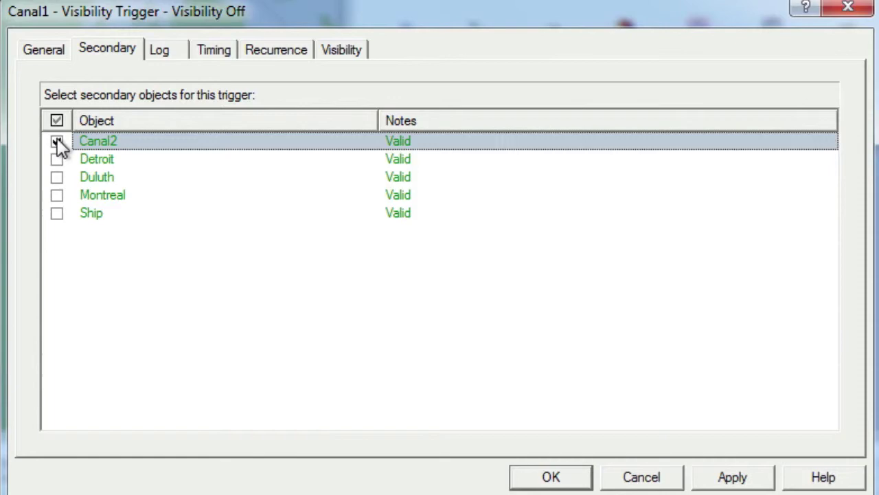
left_click(552, 479)
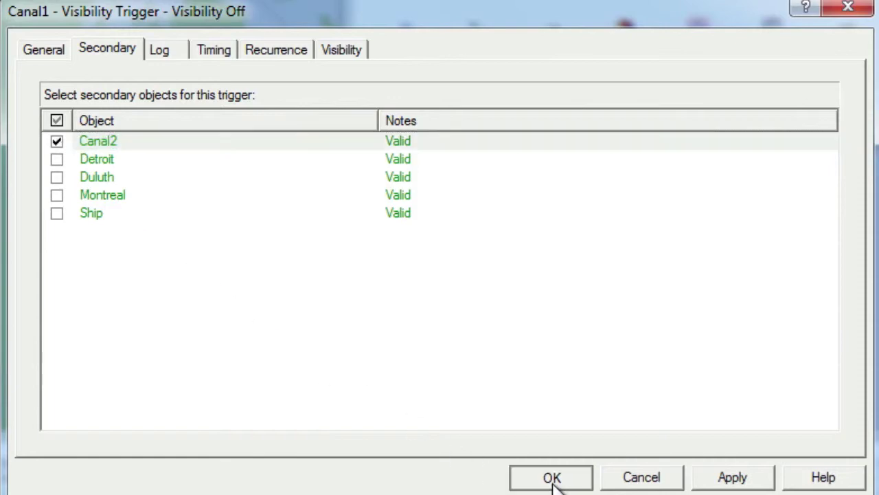
left_click(841, 110)
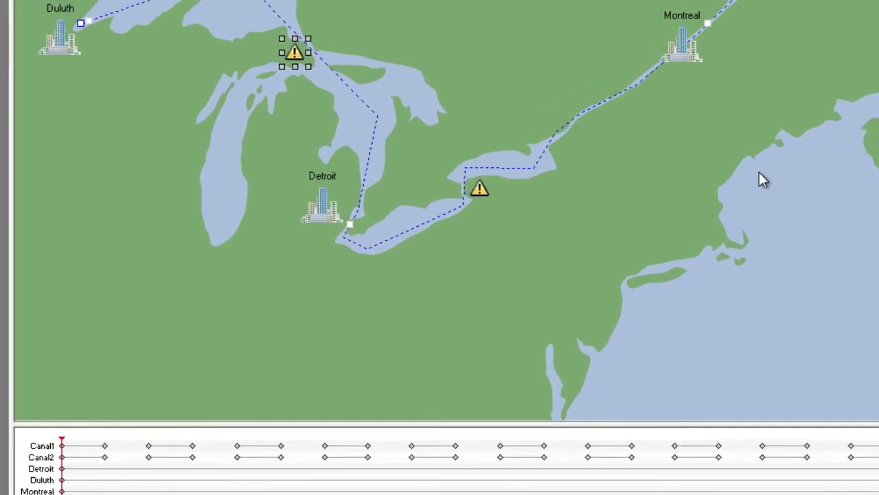
Check how the two canal warning icons turn on and off at several points along the timeline.
left_click(148, 441)
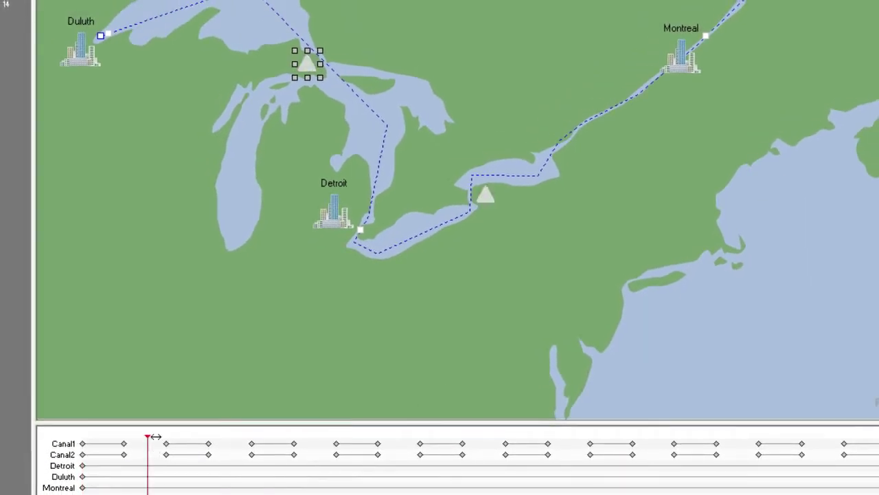
left_click(226, 441)
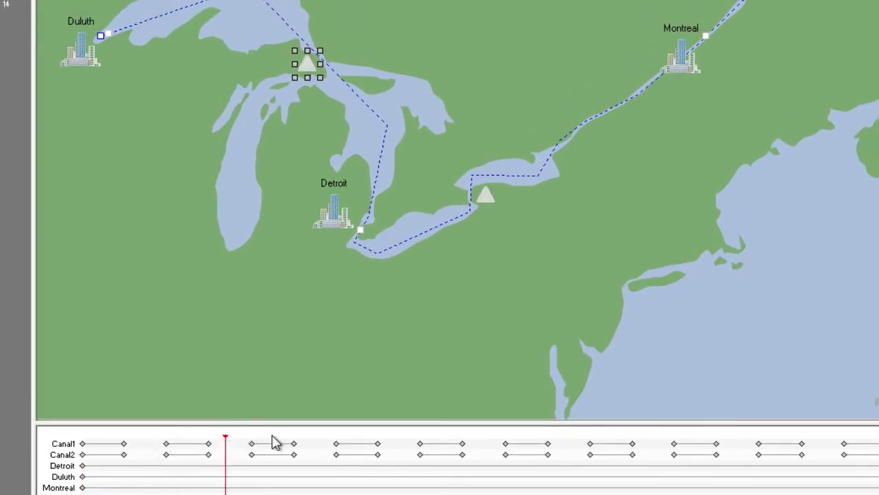
left_click(274, 441)
left_click(306, 437)
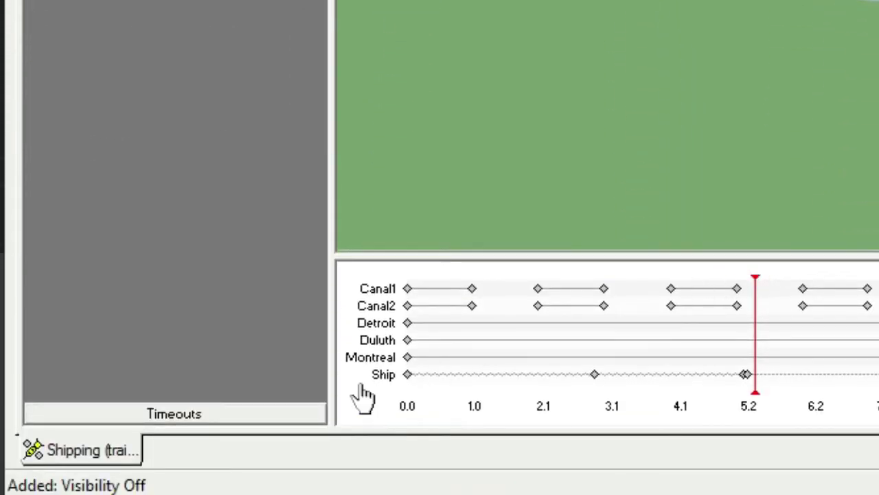
Add a start condition based on proximity to another object to the timing of Canal1's Visibility Off trigger.
left_click(228, 420)
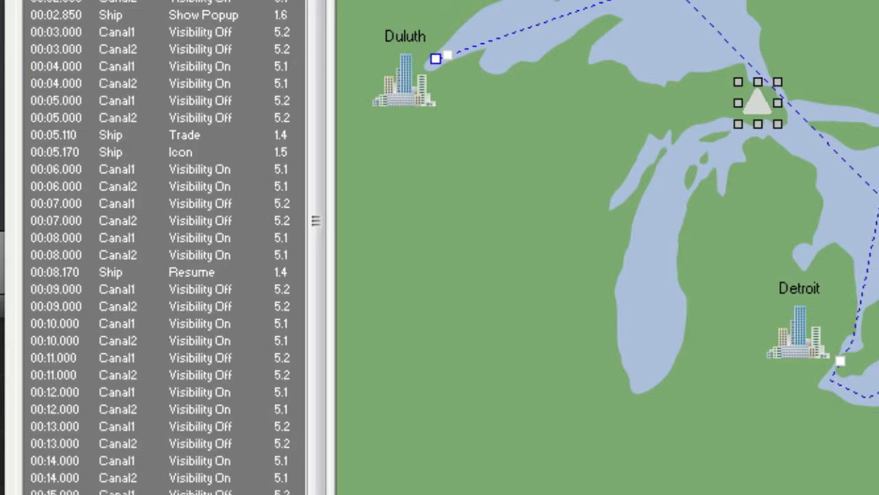
double_click(190, 287)
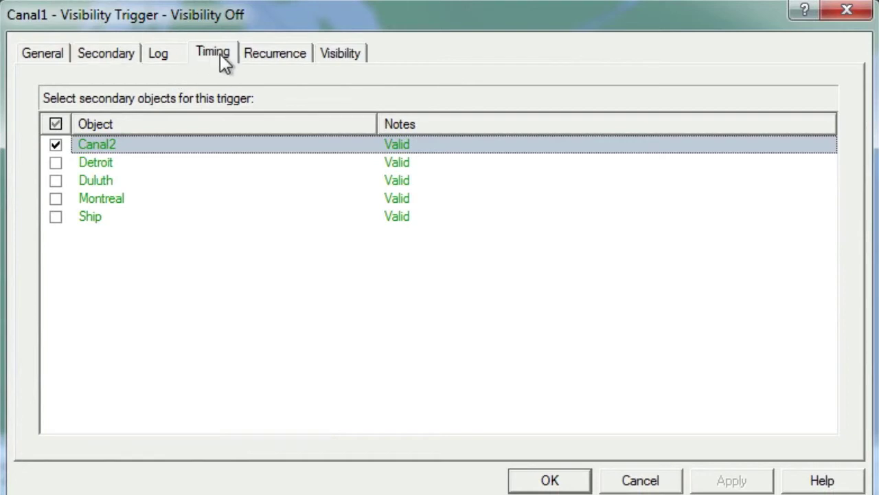
left_click(220, 54)
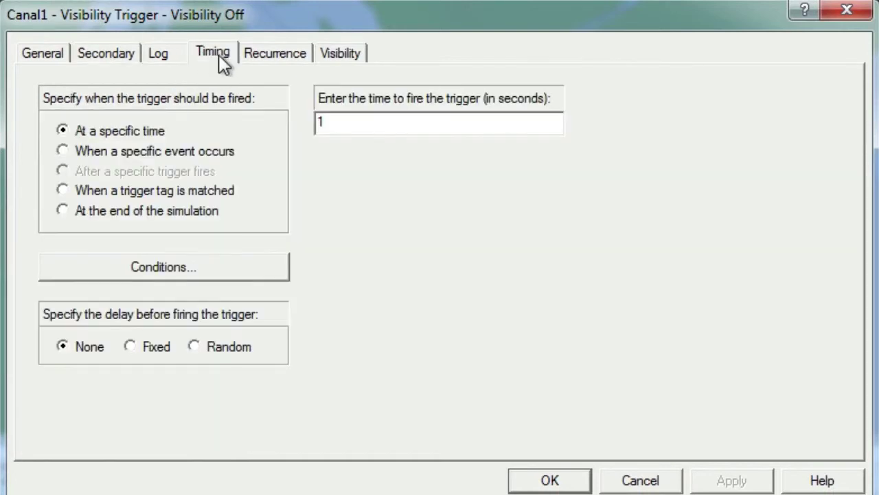
left_click(139, 270)
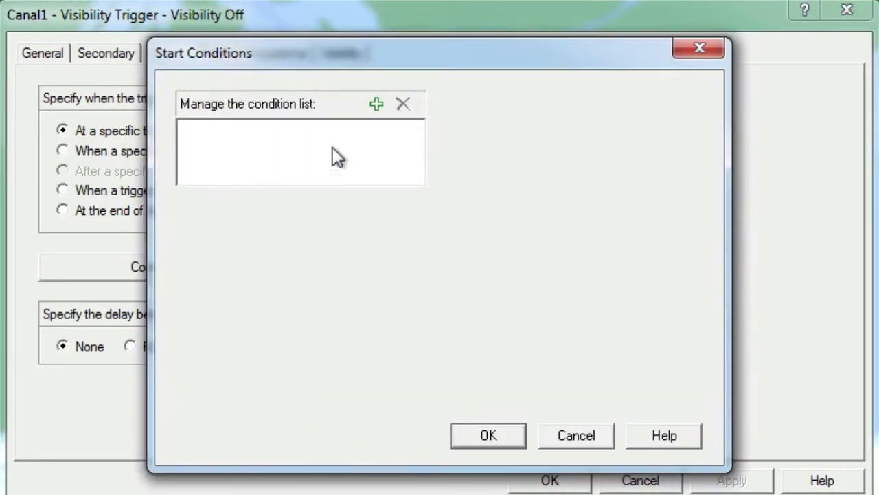
left_click(377, 105)
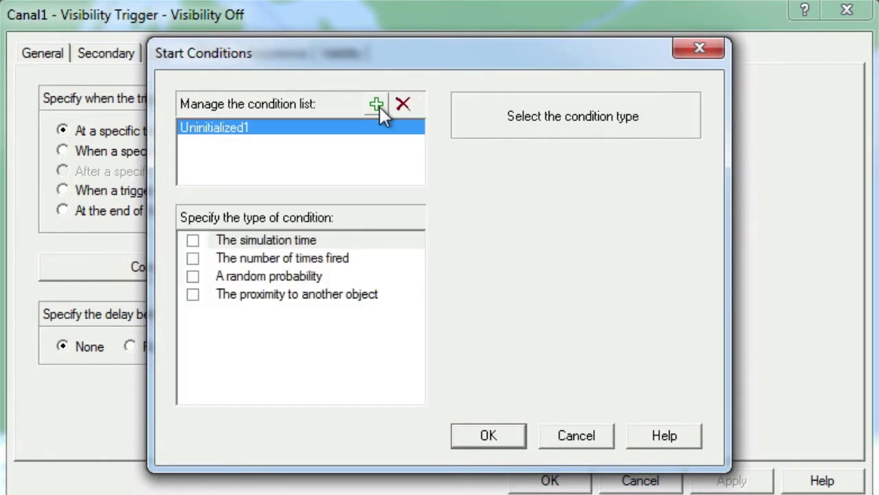
left_click(191, 296)
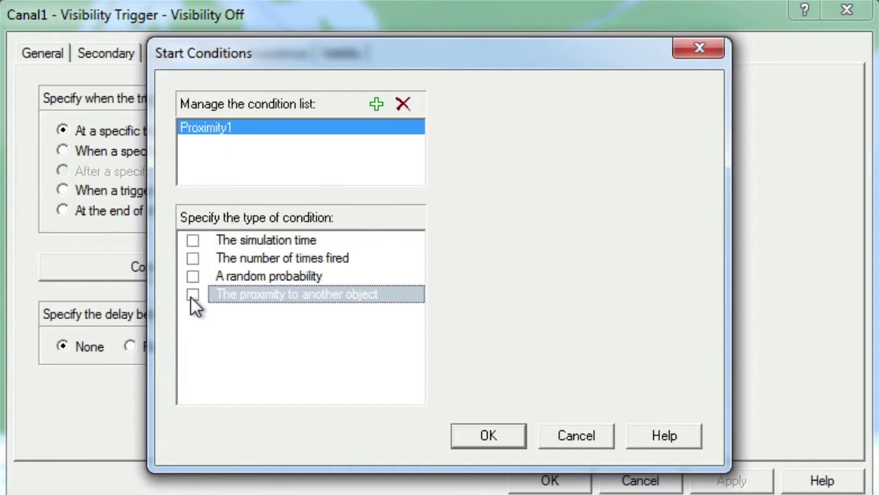
Require the proximity to Ship to be greater than 50, save the trigger and run the simulation to test the warning icons.
left_click(467, 222)
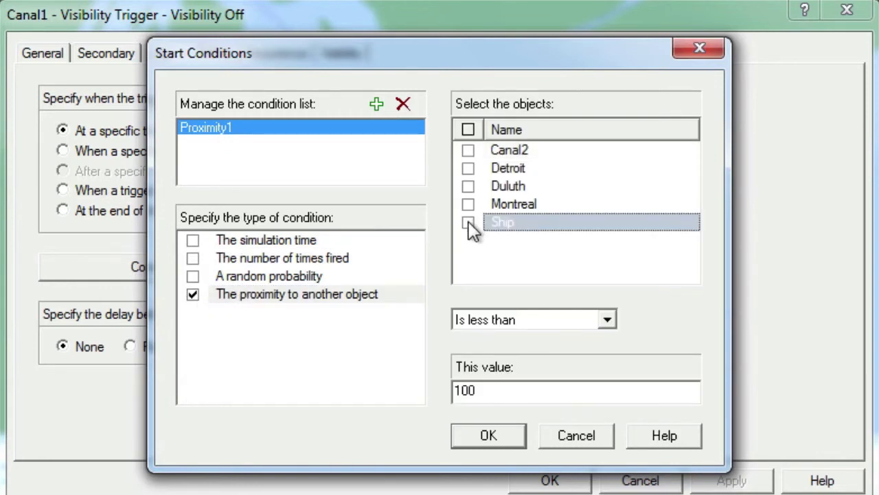
left_click(516, 319)
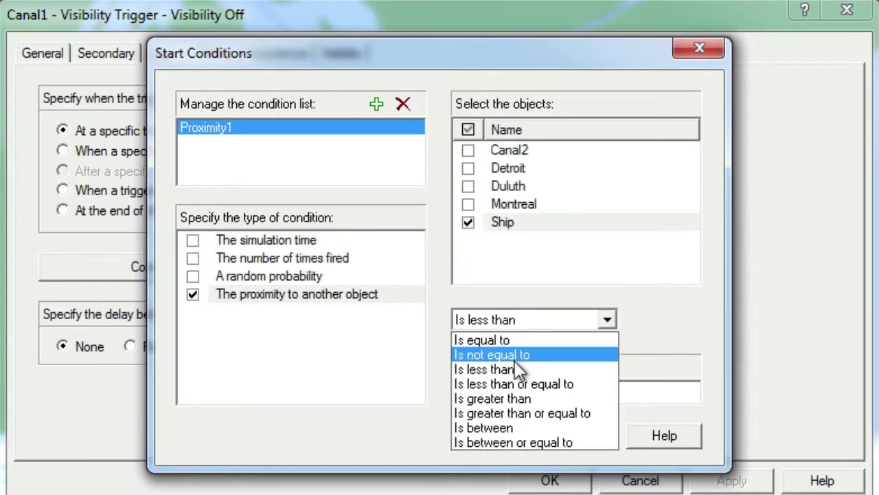
left_click(515, 399)
key("Tab")
type("50")
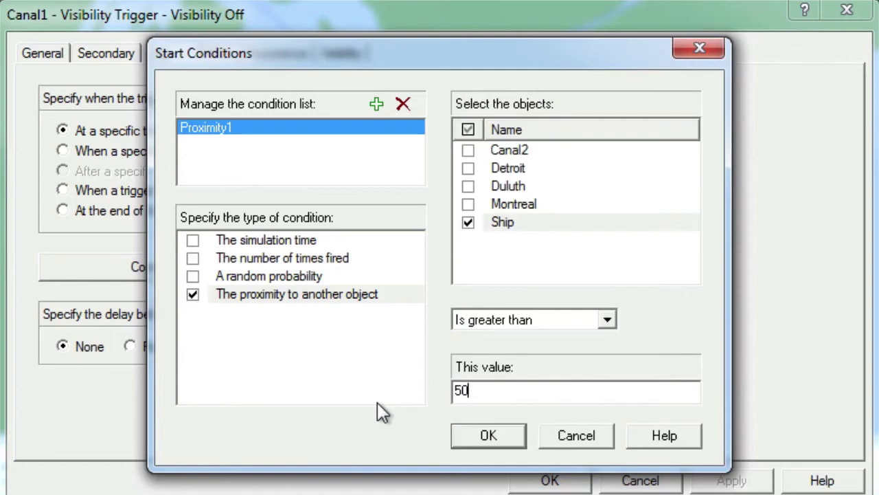
left_click(487, 437)
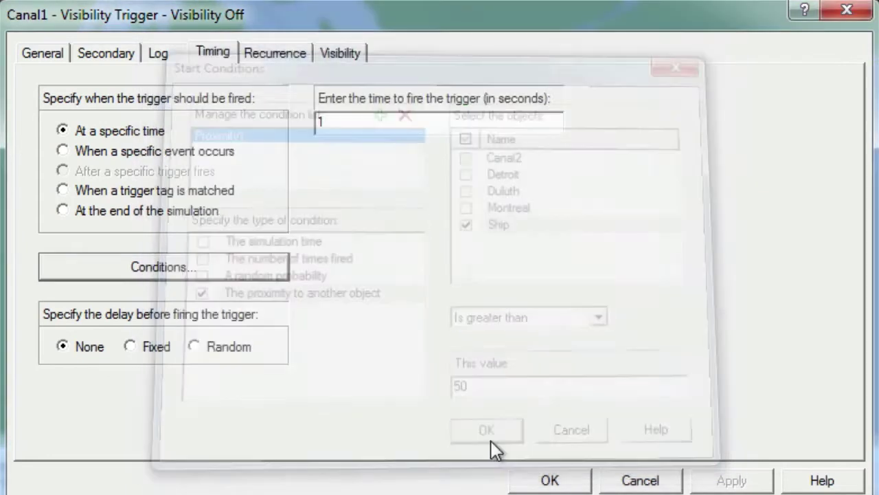
left_click(550, 480)
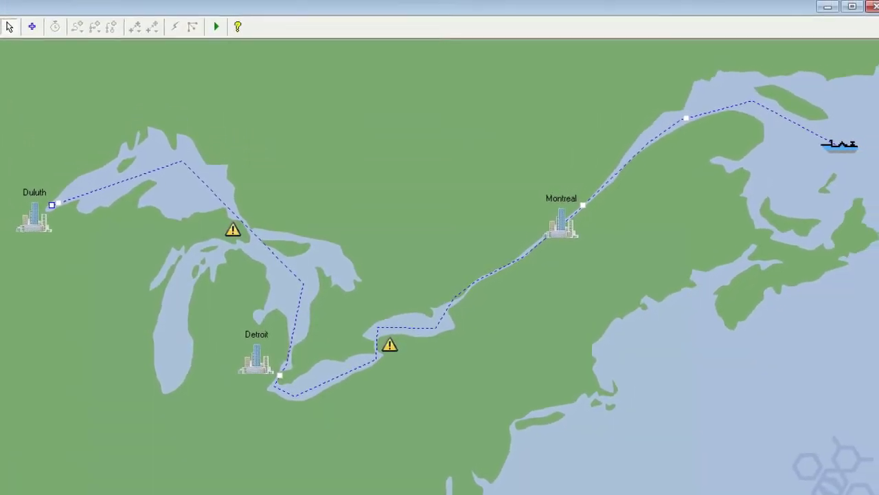
left_click(219, 34)
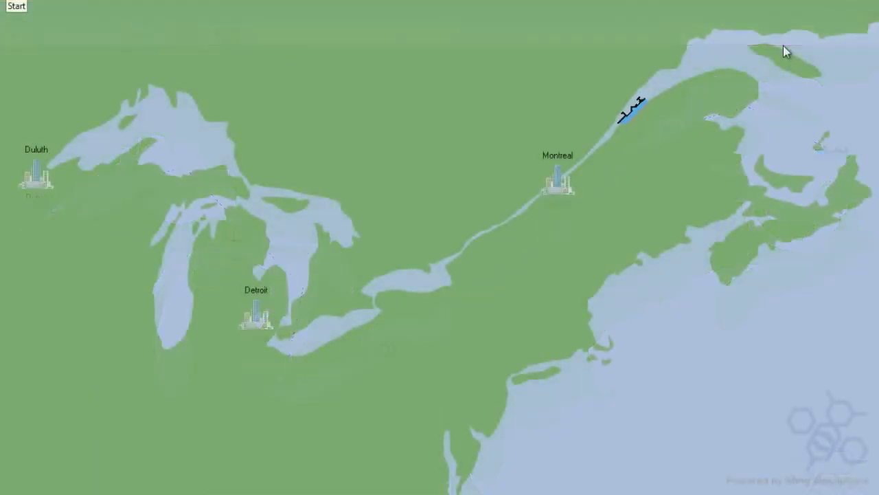